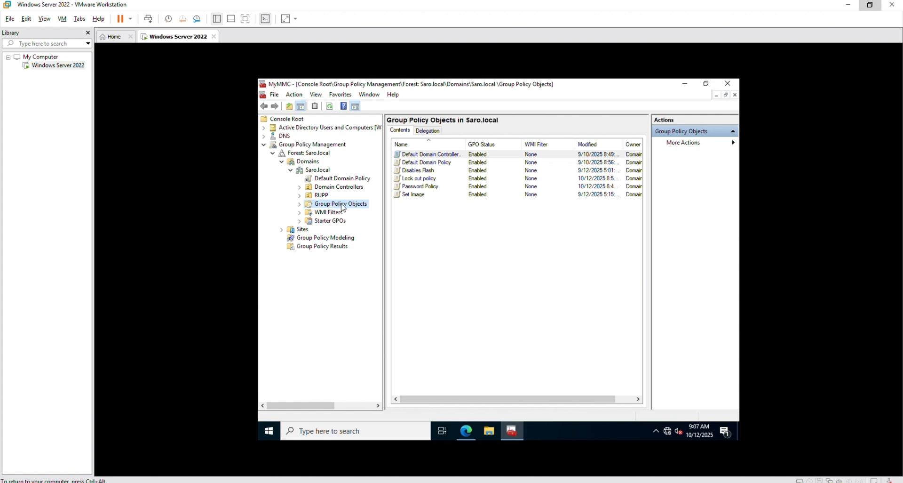
# Step: Create a new group policy object named "Deply Software" in the Saro.local domain's Group Policy Objects container
pyautogui.rightClick(343, 207)
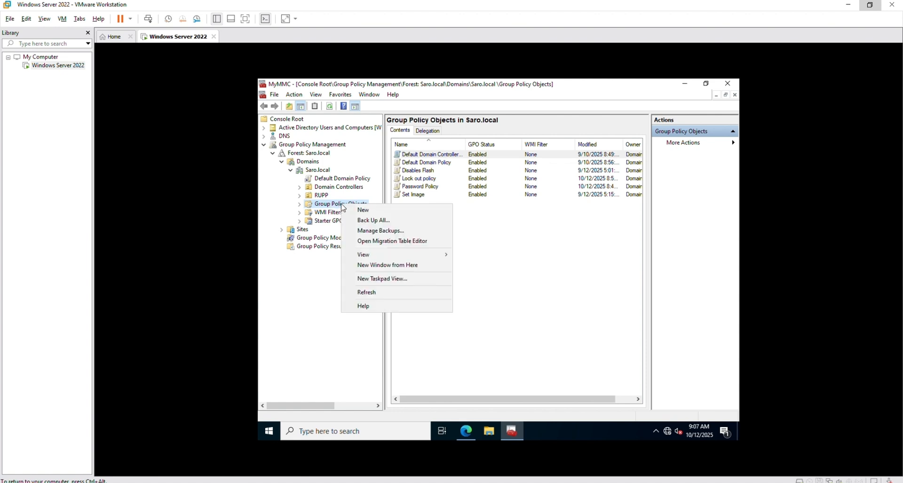
pyautogui.click(380, 210)
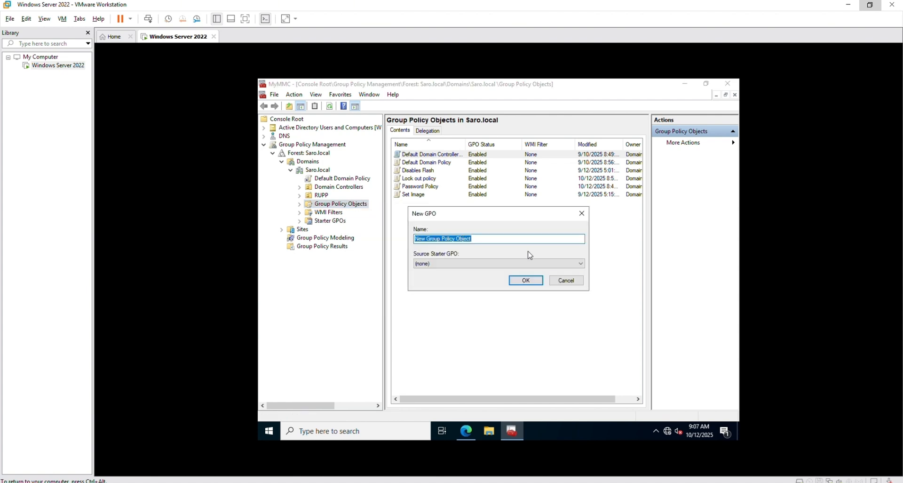
pyautogui.press('BackSpace')
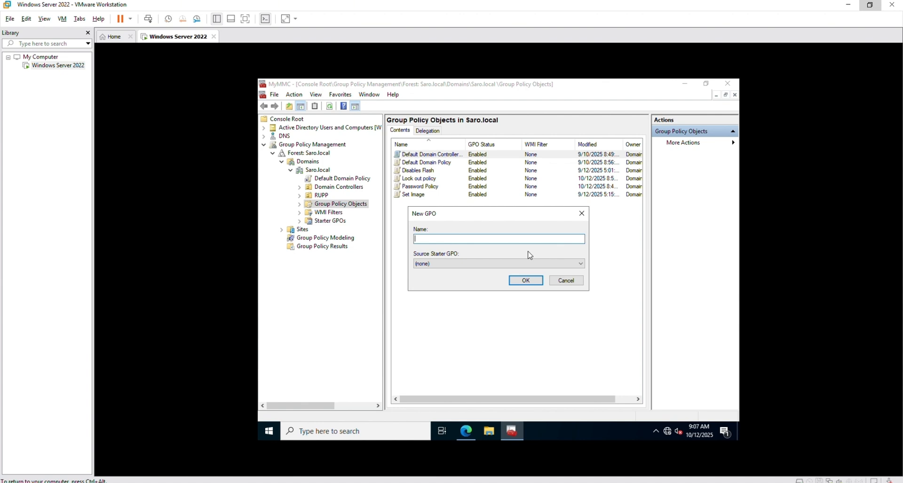
pyautogui.write('DE')
pyautogui.press('BackSpace')
pyautogui.write('ee')
pyautogui.press('BackSpace')
pyautogui.write('ply')
pyautogui.write(' Si')
pyautogui.write('ftware')
pyautogui.click(521, 281)
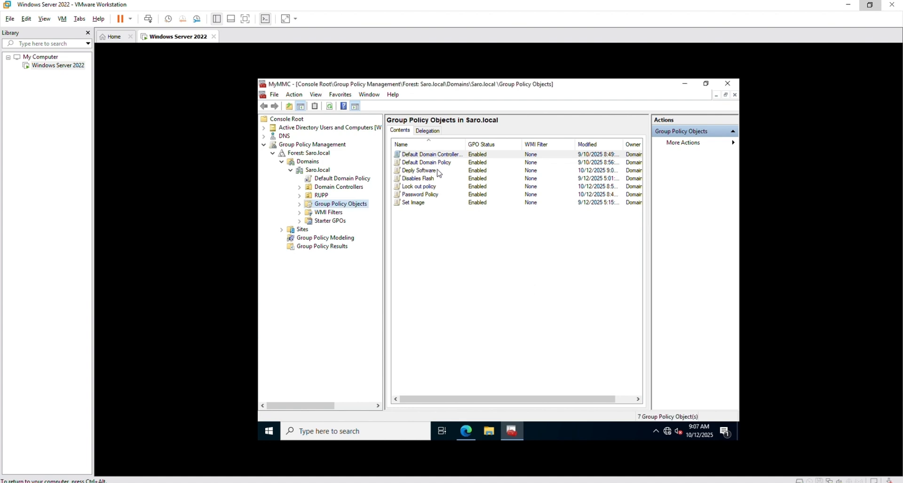
# Step: Open the Deply Software group policy object for editing
pyautogui.click(433, 173)
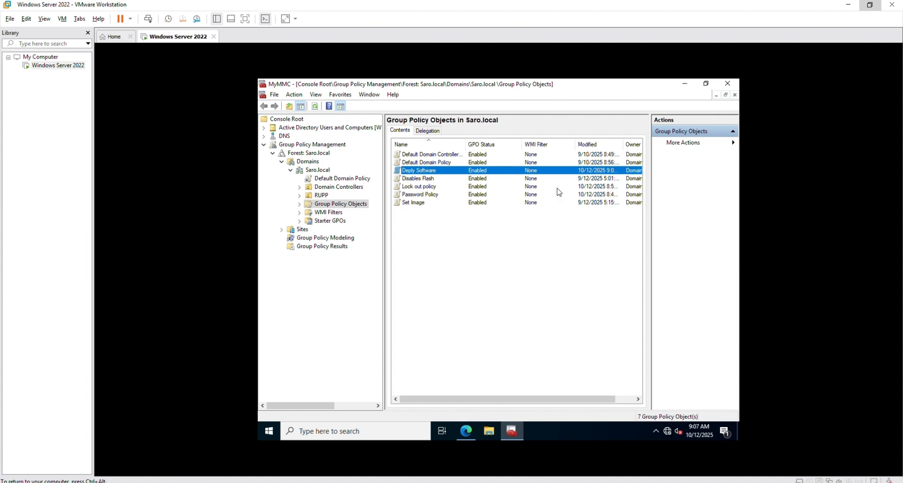
pyautogui.click(546, 82)
pyautogui.rightClick(457, 173)
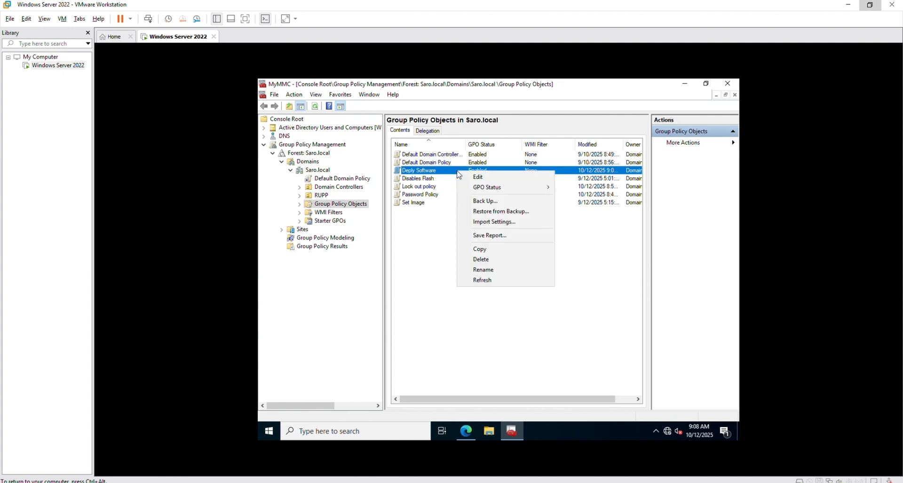
pyautogui.click(485, 176)
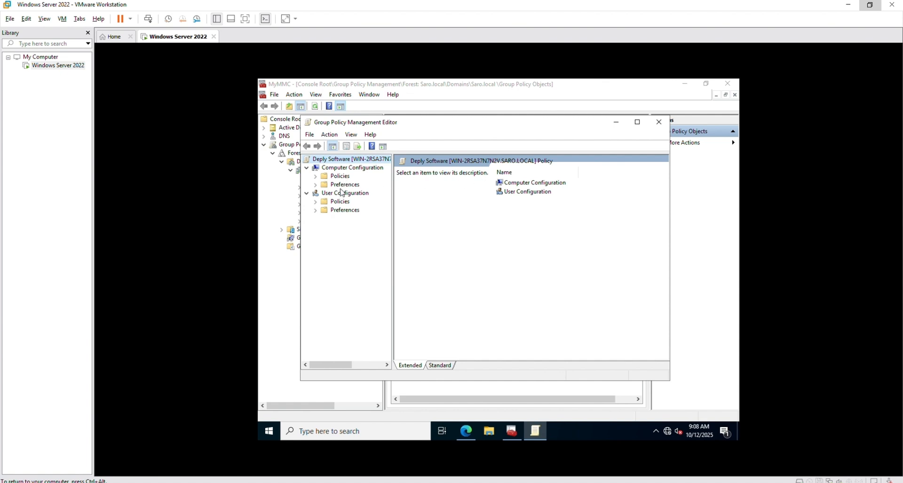
# Step: Go to the Software installation node within the policy's Computer Configuration software settings
pyautogui.click(346, 179)
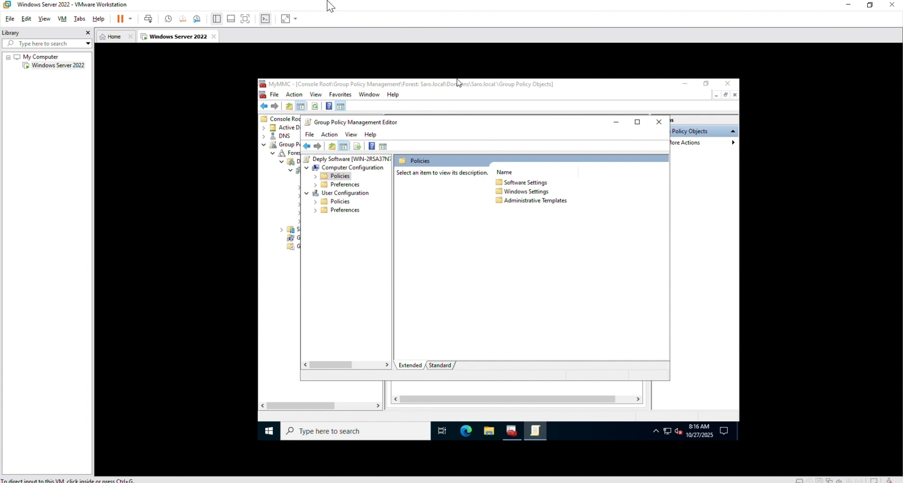
pyautogui.click(532, 184)
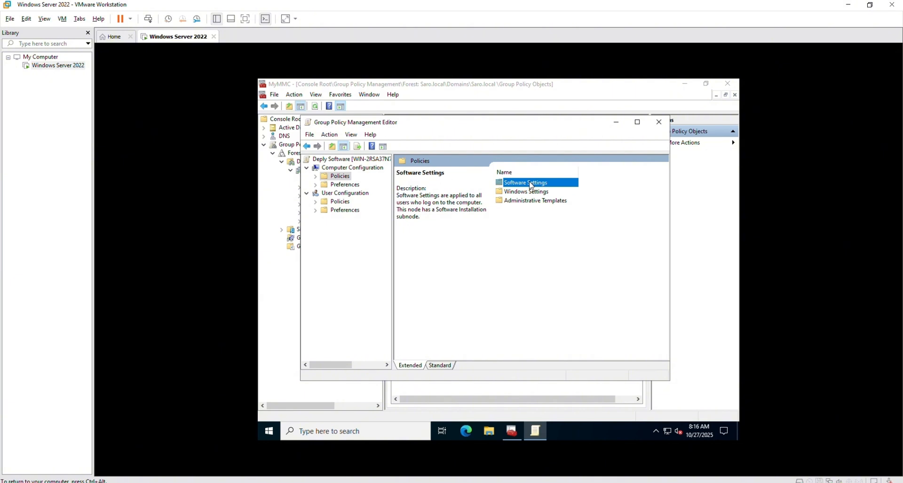
pyautogui.doubleClick(531, 185)
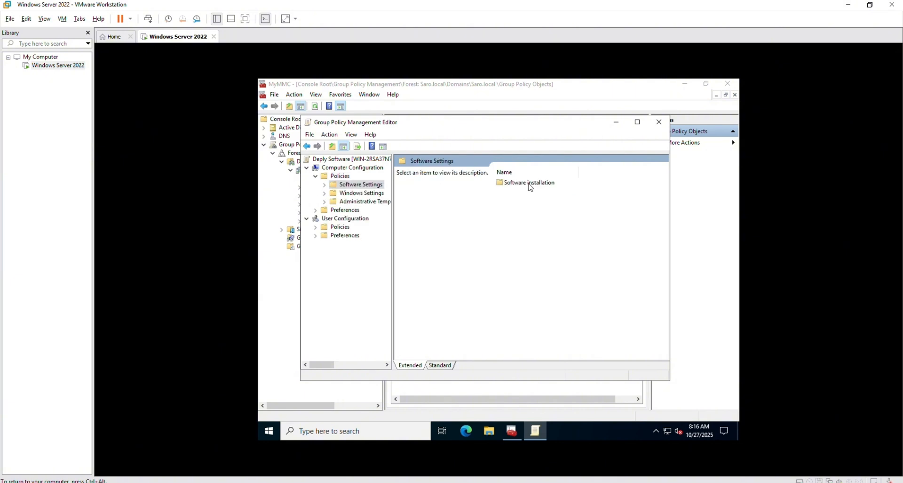
pyautogui.doubleClick(538, 184)
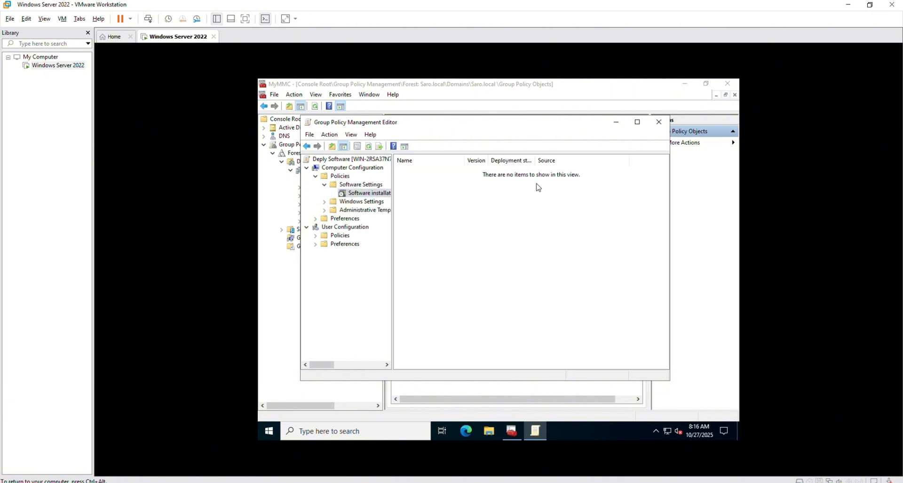
# Step: Start adding a software installation package and look for an installer in the Downloads folder
pyautogui.rightClick(474, 218)
pyautogui.moveTo(500, 227)
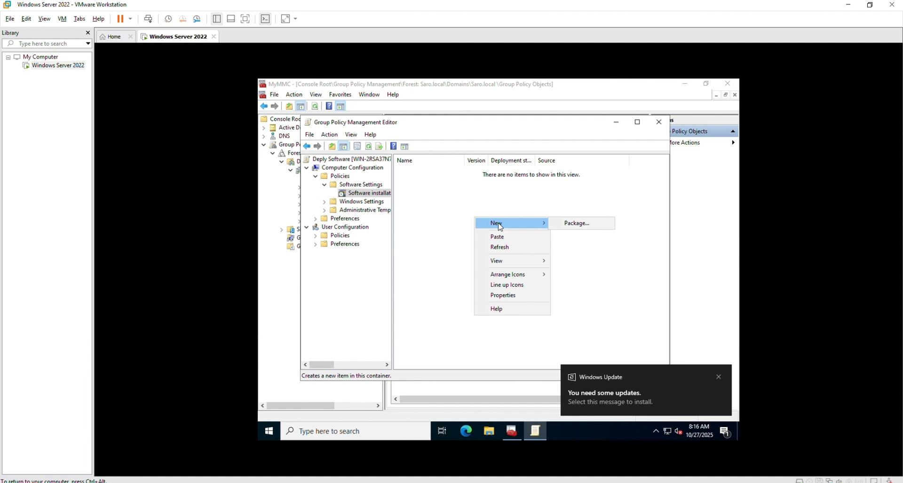
pyautogui.click(587, 224)
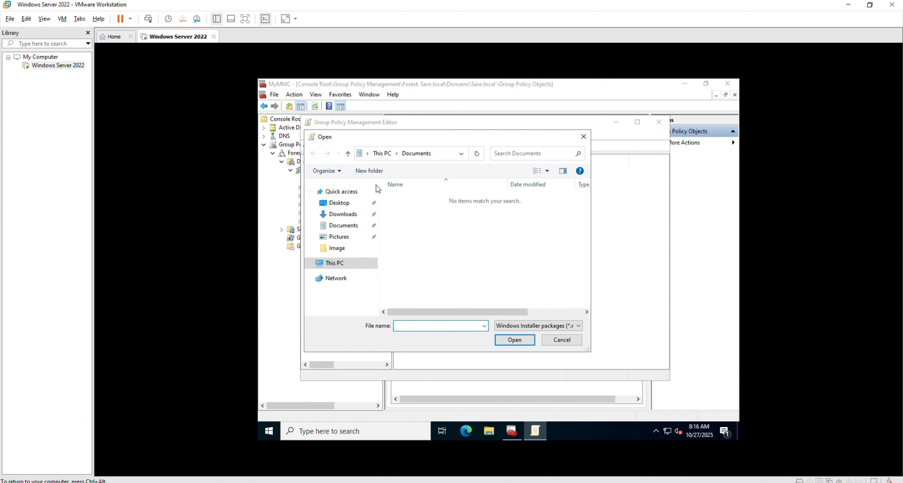
pyautogui.click(348, 214)
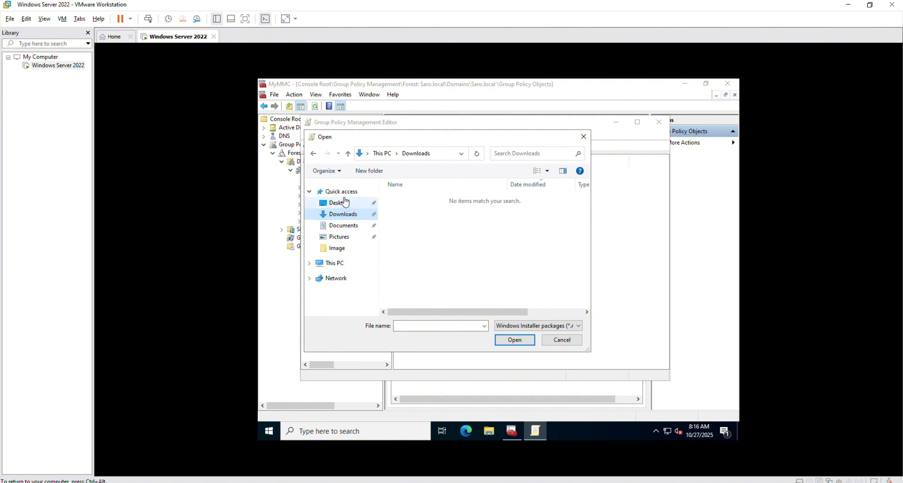
pyautogui.click(346, 194)
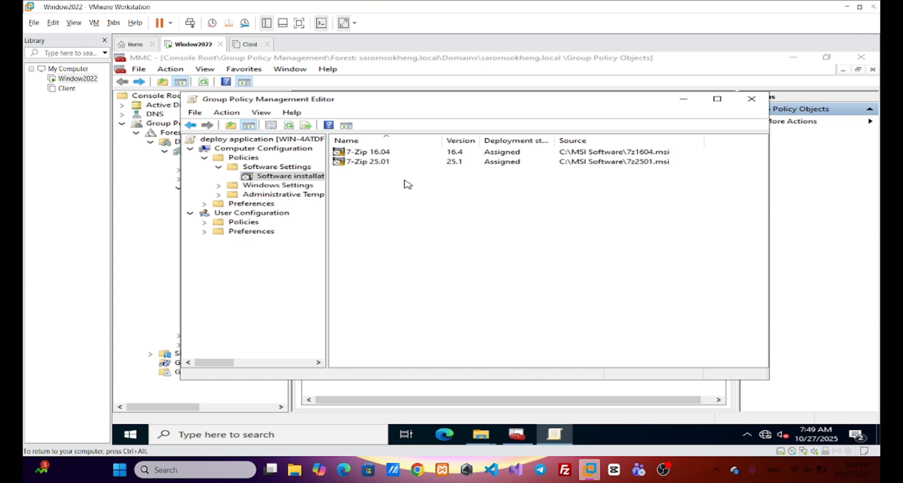
# Step: Add the 7z920-x64 installer from the MSI Software folder as a new package, accepting its local path and using the Assigned deployment method
pyautogui.rightClick(402, 185)
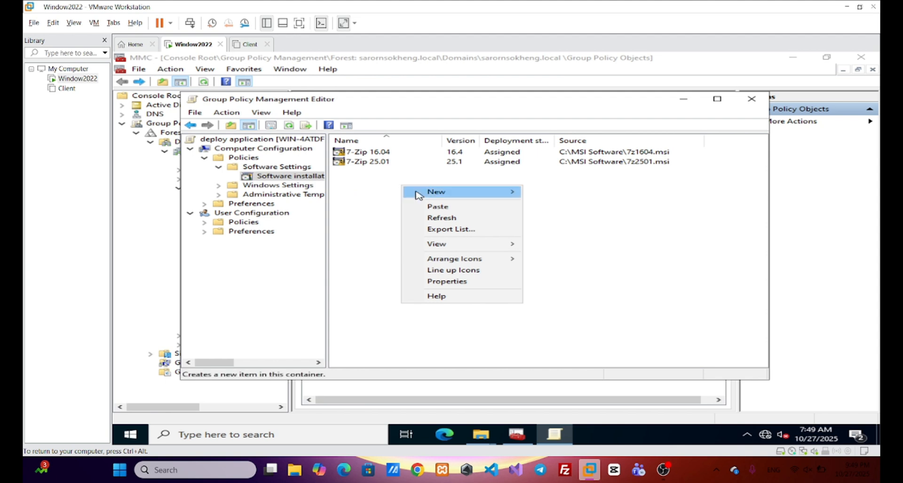
pyautogui.moveTo(427, 191)
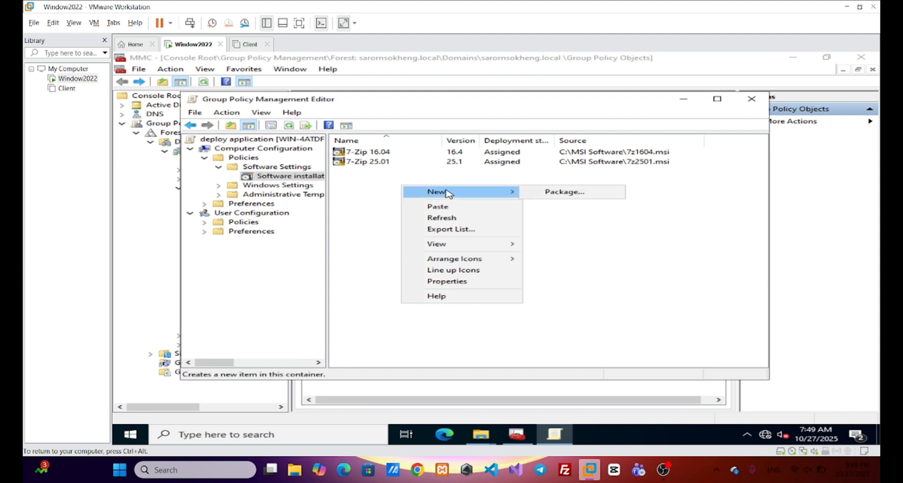
pyautogui.click(541, 194)
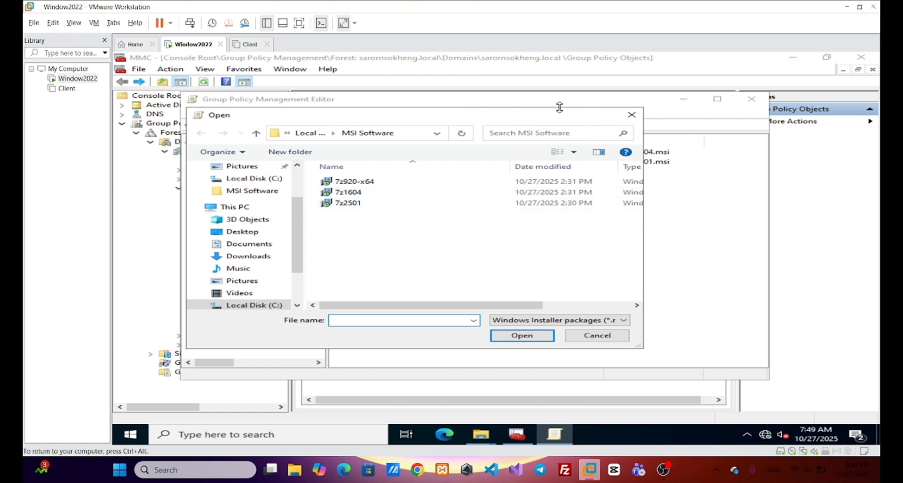
pyautogui.moveTo(560, 114); pyautogui.dragTo(673, 184)
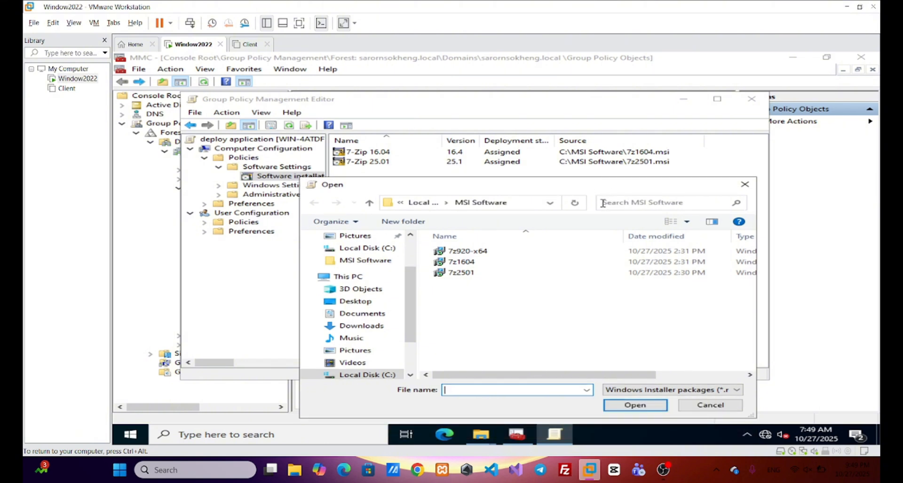
pyautogui.click(458, 252)
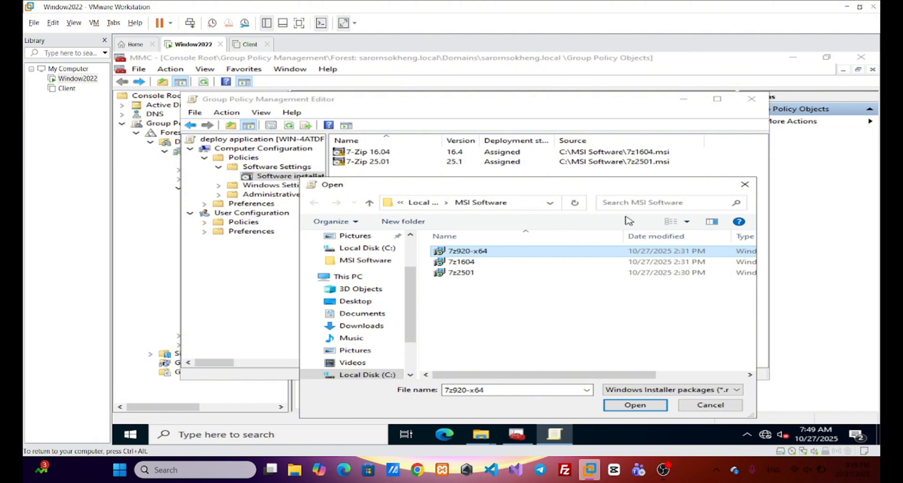
pyautogui.moveTo(599, 186); pyautogui.dragTo(536, 127)
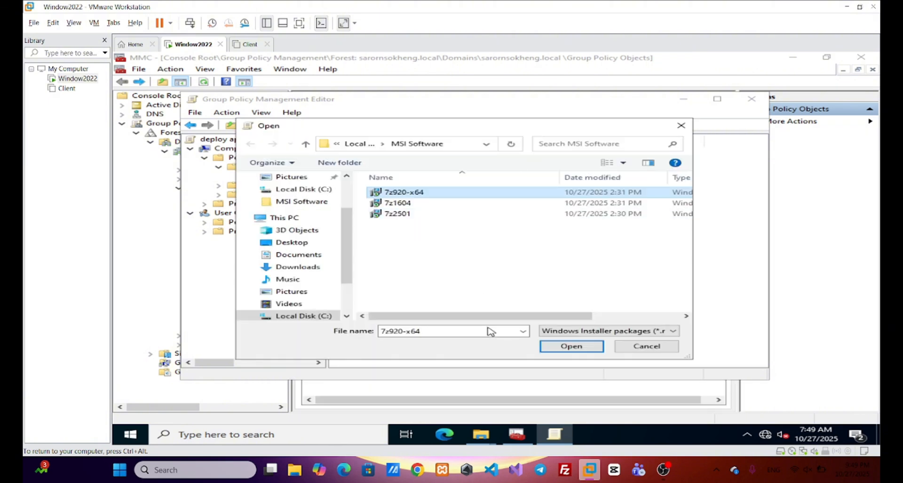
pyautogui.click(473, 195)
pyautogui.click(498, 275)
pyautogui.click(509, 194)
pyautogui.click(571, 347)
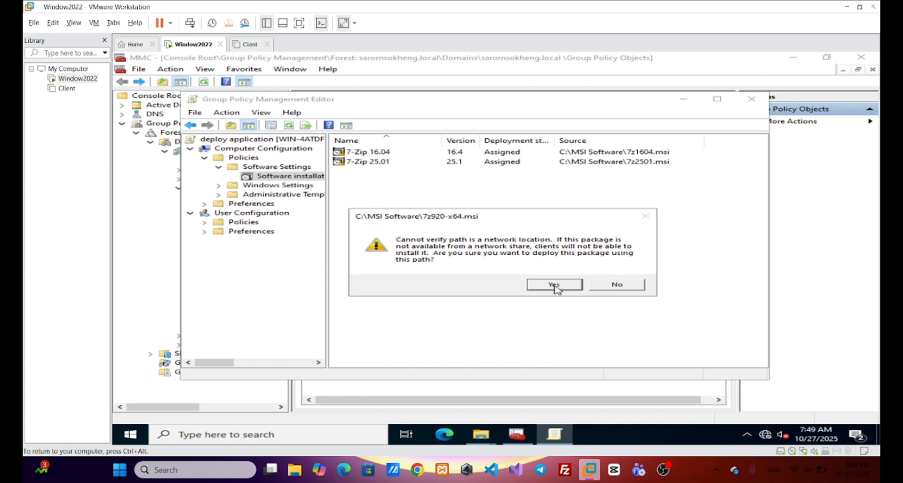
pyautogui.click(555, 285)
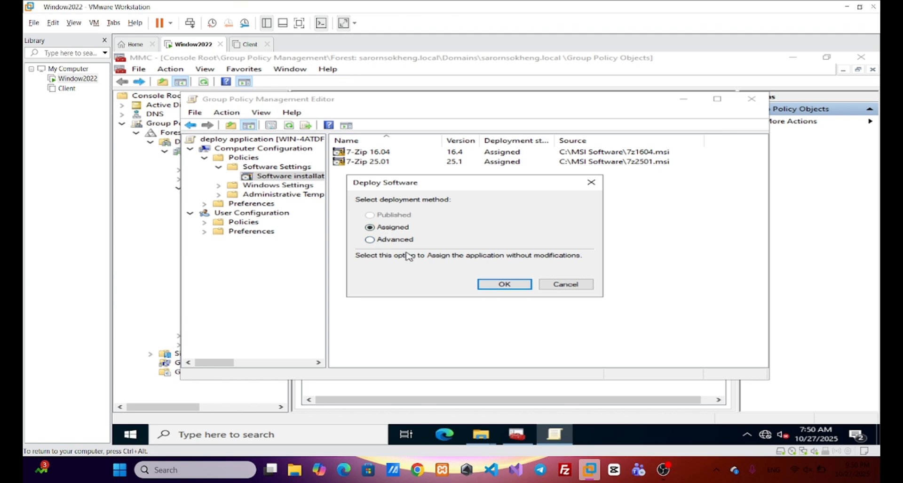
pyautogui.click(516, 285)
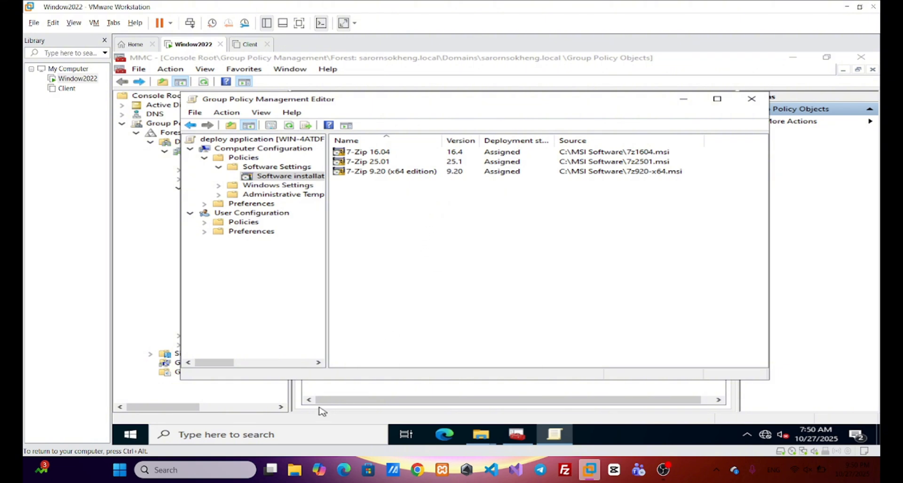
# Step: Force a group policy update on the server by running gpupdate /force in Command Prompt, and close the console
pyautogui.click(206, 434)
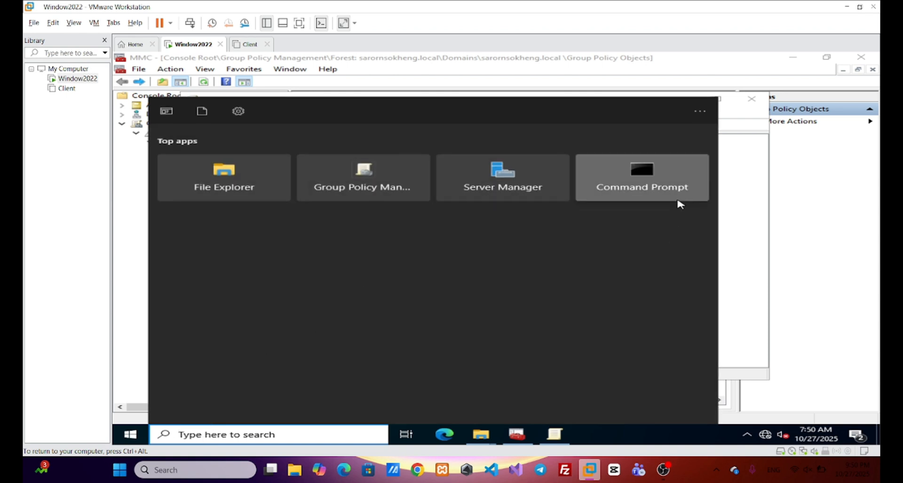
pyautogui.click(678, 200)
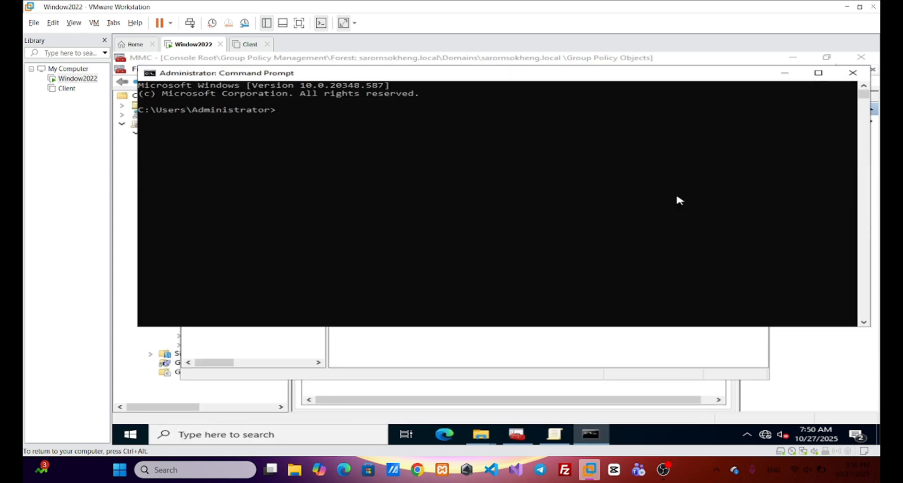
pyautogui.write('gpupdate /force')
pyautogui.press('Return')
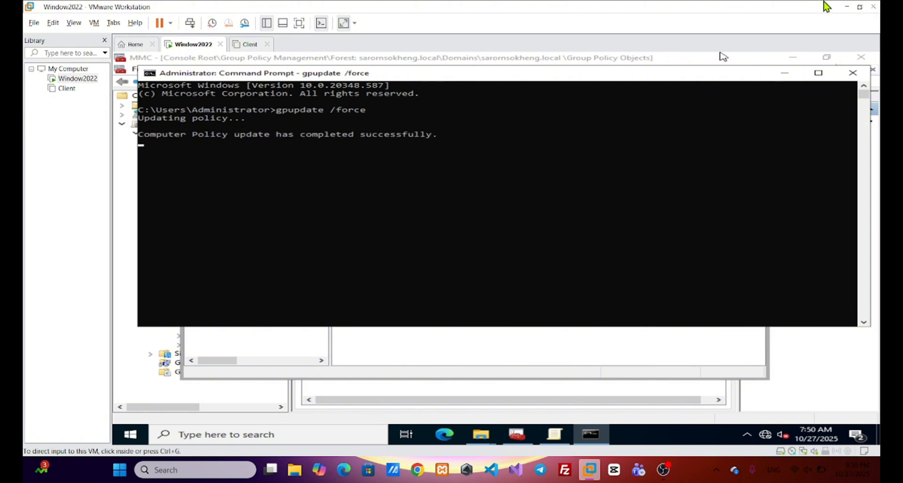
pyautogui.click(852, 73)
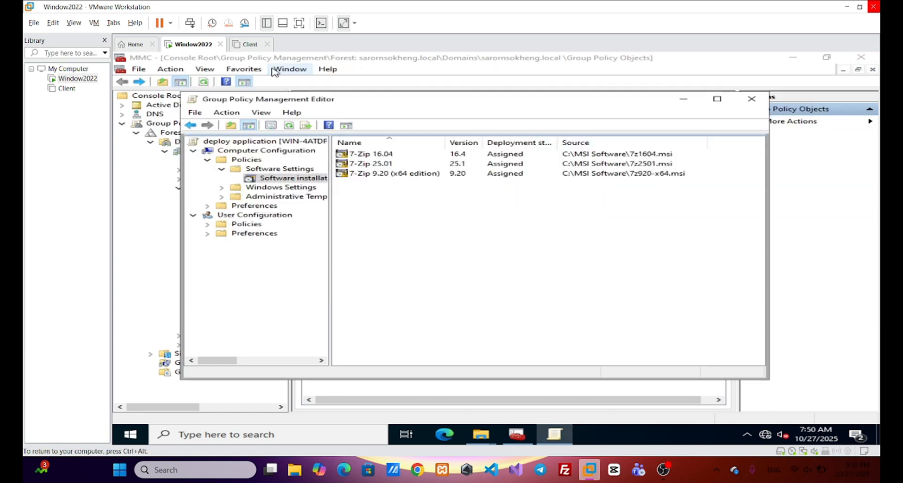
# Step: Power on the Client virtual machine and sign in to the domain user's account with the account password
pyautogui.click(249, 44)
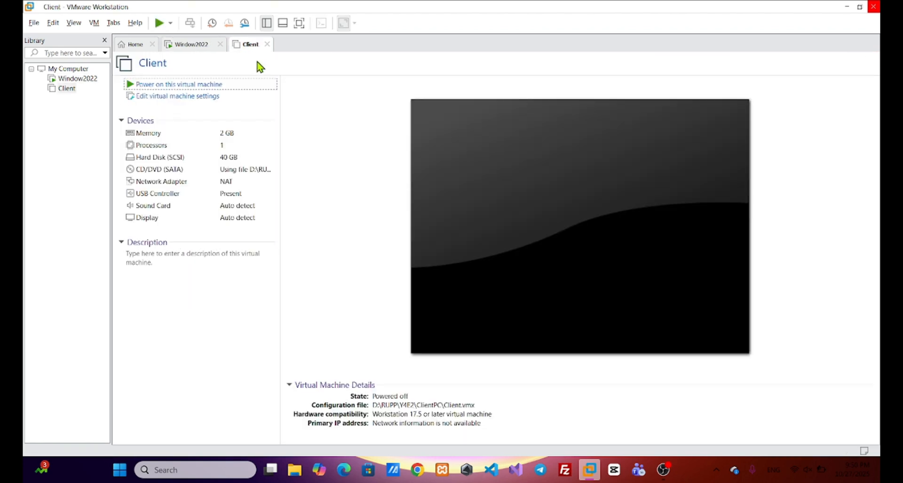
pyautogui.click(250, 86)
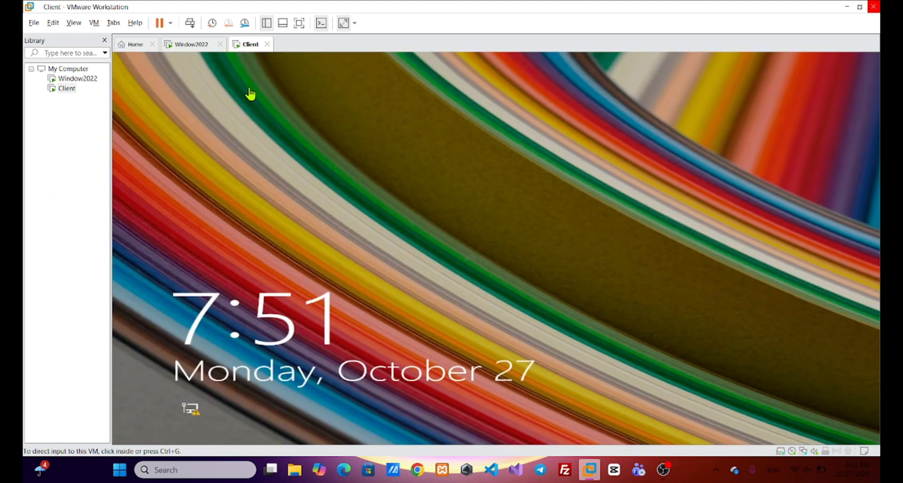
pyautogui.click(473, 276)
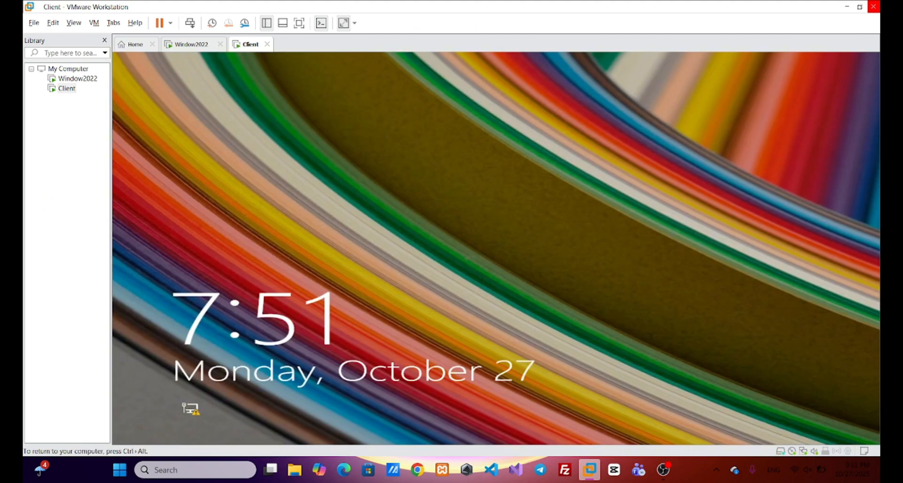
pyautogui.click(491, 280)
pyautogui.write('•••')
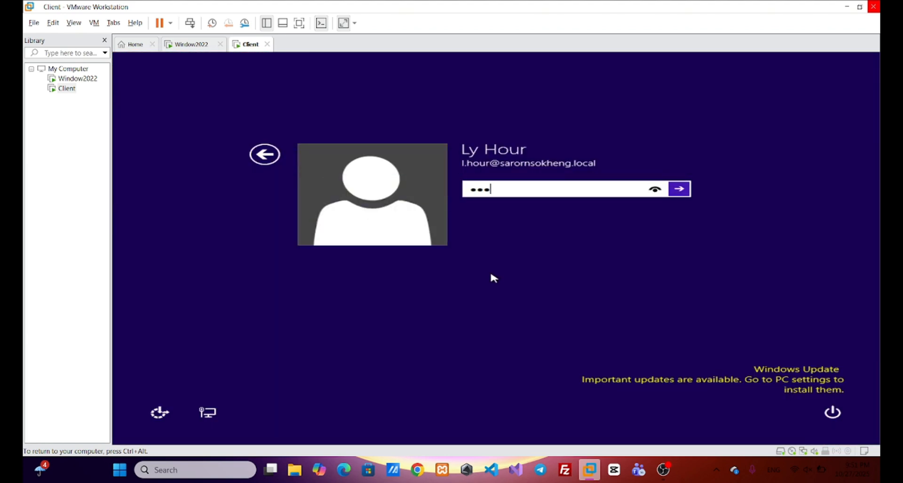
pyautogui.write('•••')
pyautogui.press('Return')
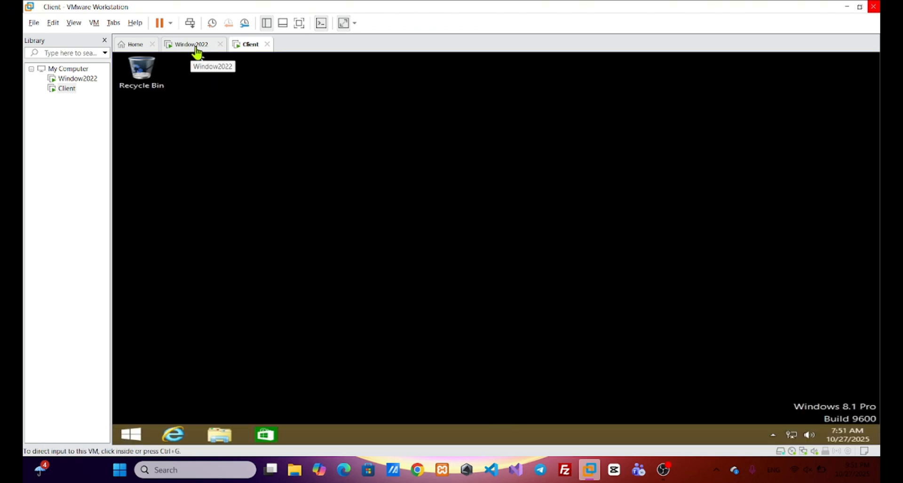
# Step: Return to the Window2022 virtual machine and close the deploy application policy's editor
pyautogui.click(190, 47)
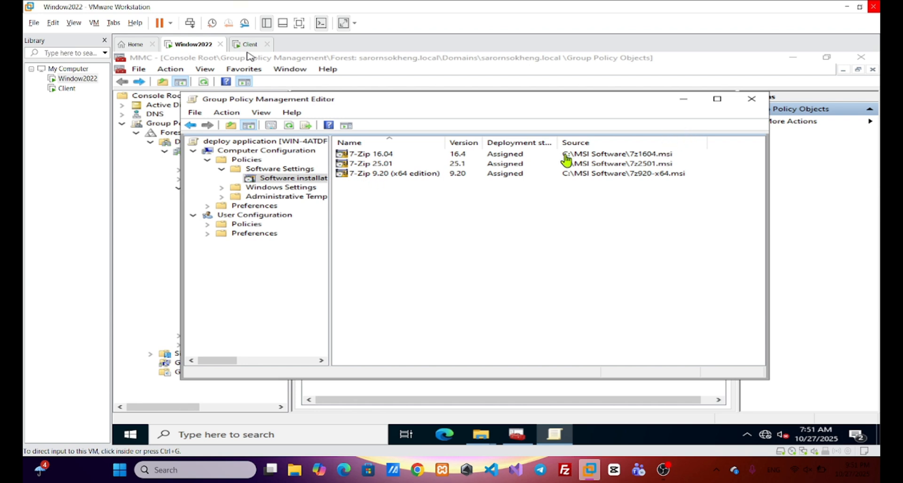
pyautogui.click(754, 100)
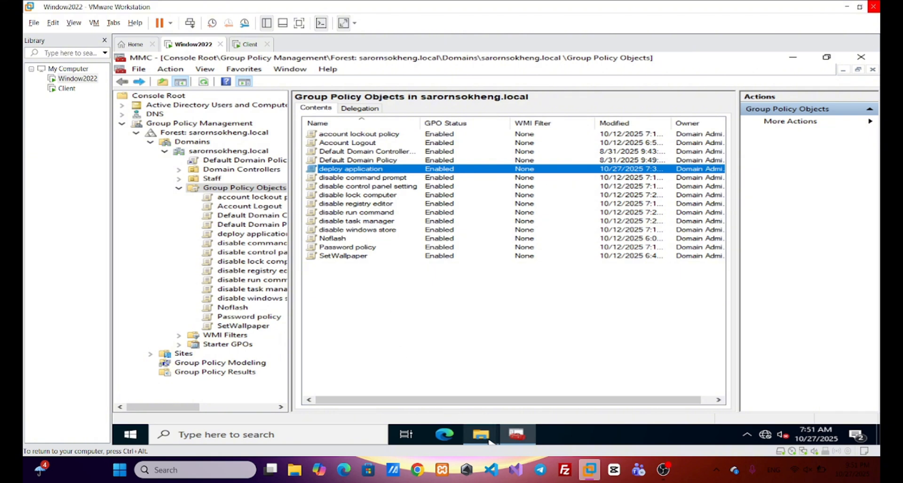
# Step: Open the IT folder inside Data on the server's C: drive and examine the 7-Zip installer files
pyautogui.moveTo(470, 435)
pyautogui.click(462, 402)
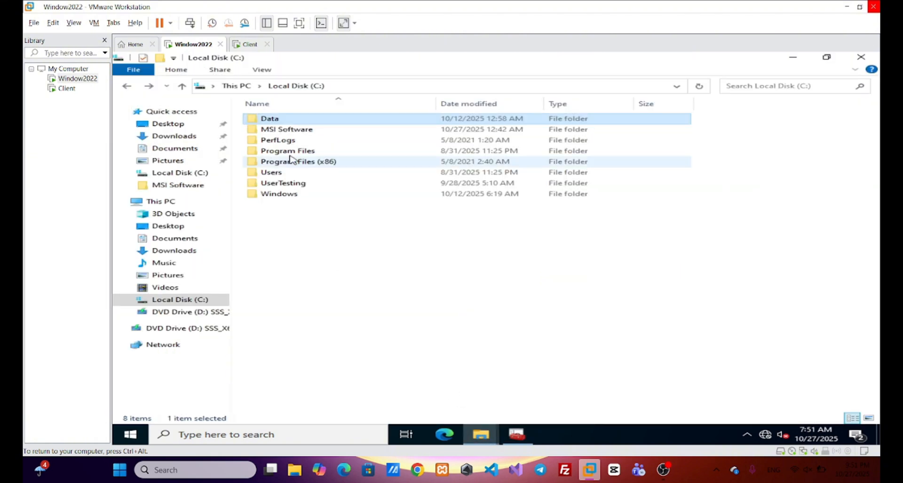
pyautogui.doubleClick(304, 123)
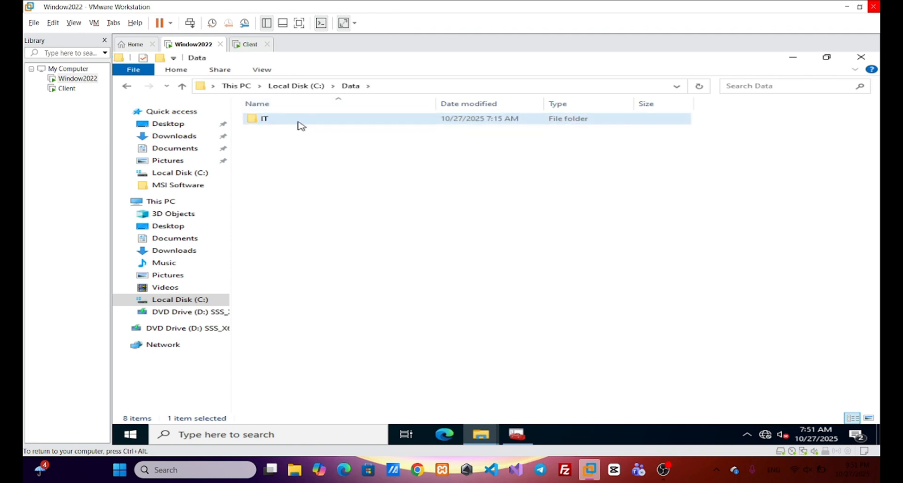
pyautogui.doubleClick(300, 124)
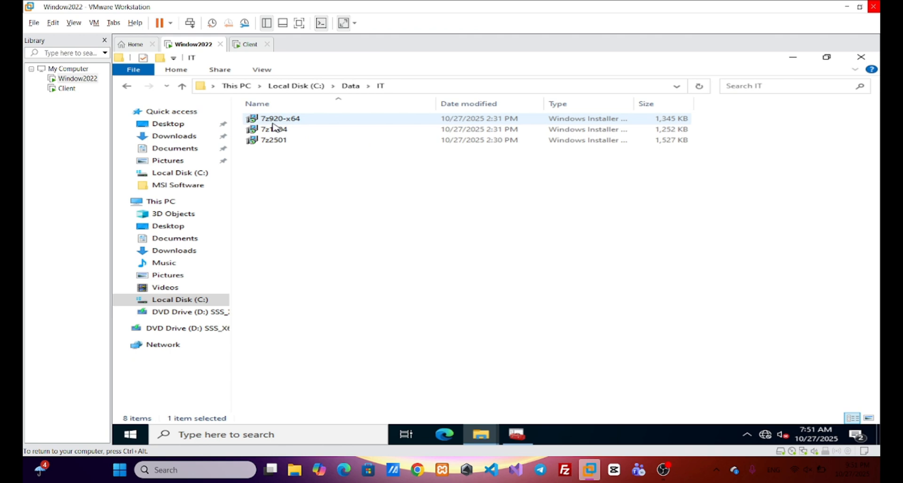
pyautogui.click(530, 436)
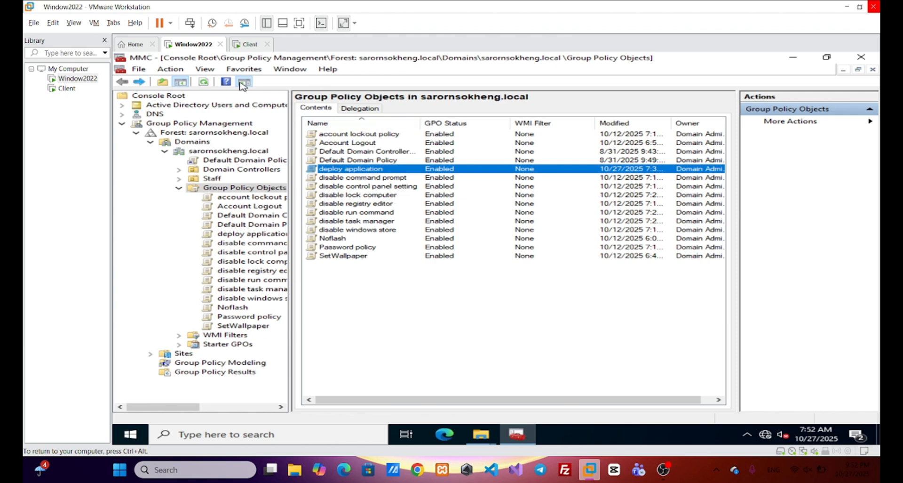
pyautogui.click(480, 433)
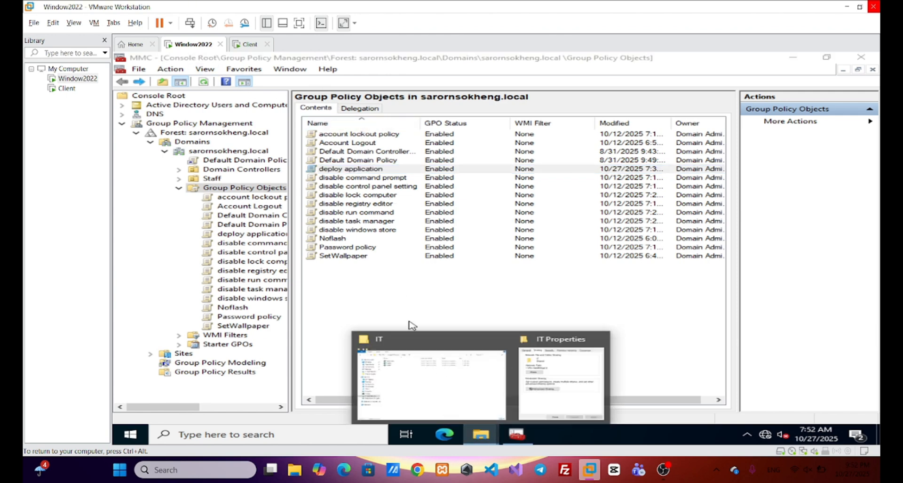
pyautogui.click(421, 364)
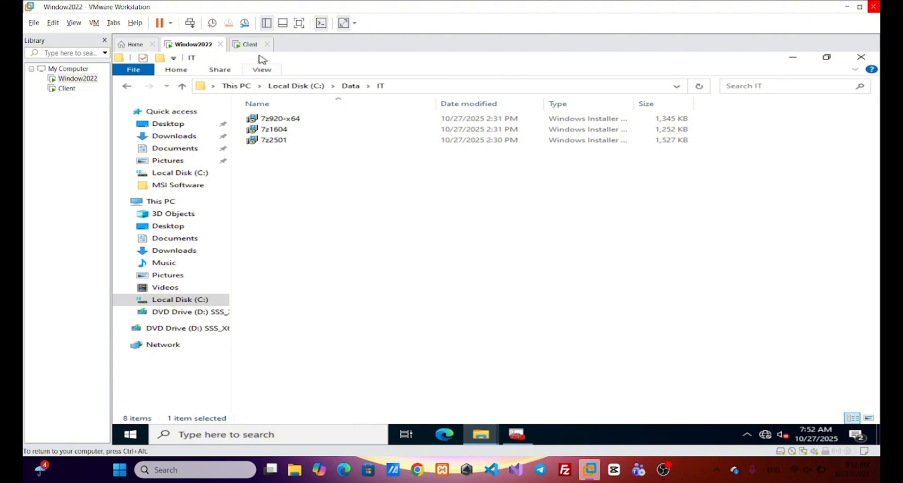
# Step: Switch to the Client virtual machine and search everywhere for 7z
pyautogui.click(250, 44)
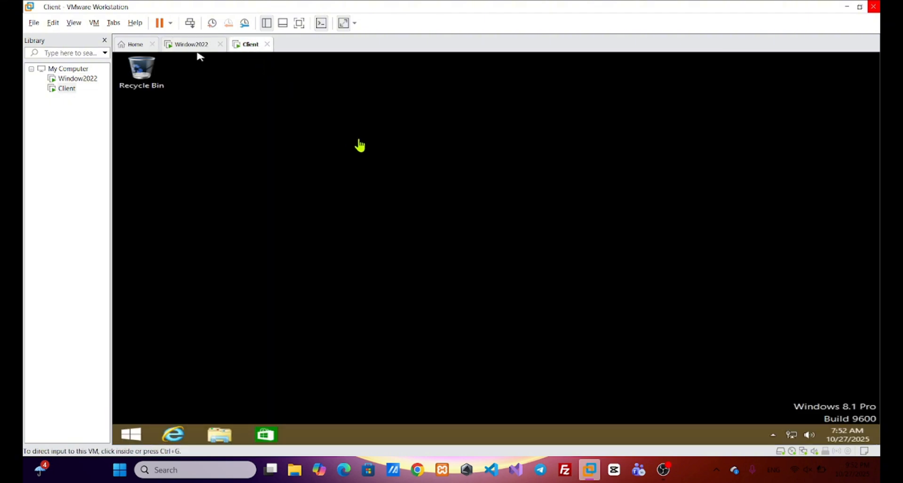
pyautogui.click(140, 433)
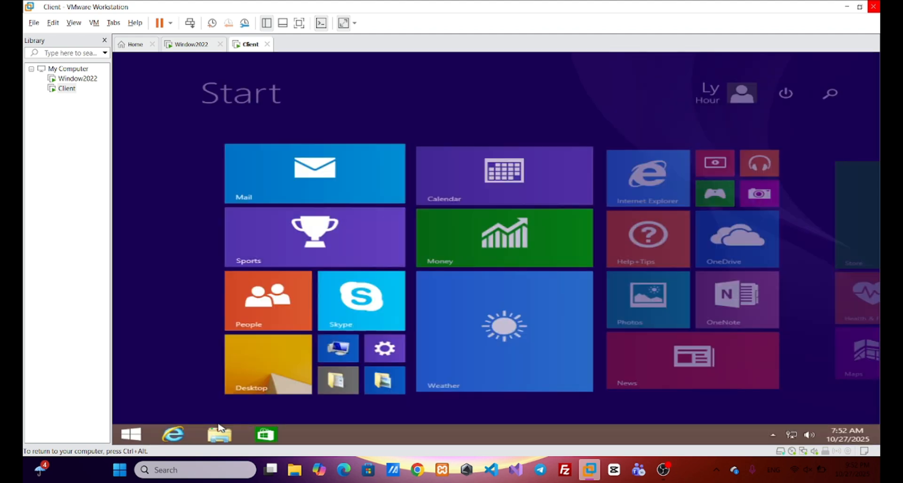
pyautogui.click(821, 96)
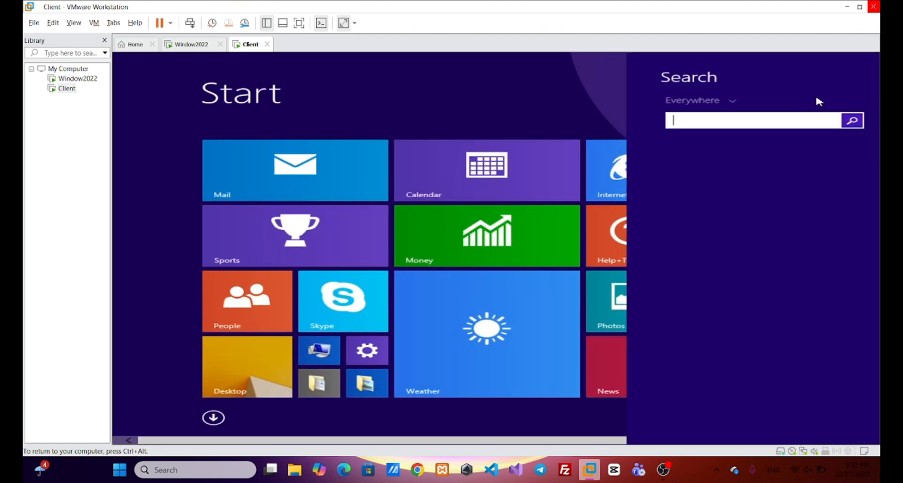
pyautogui.write('7z')
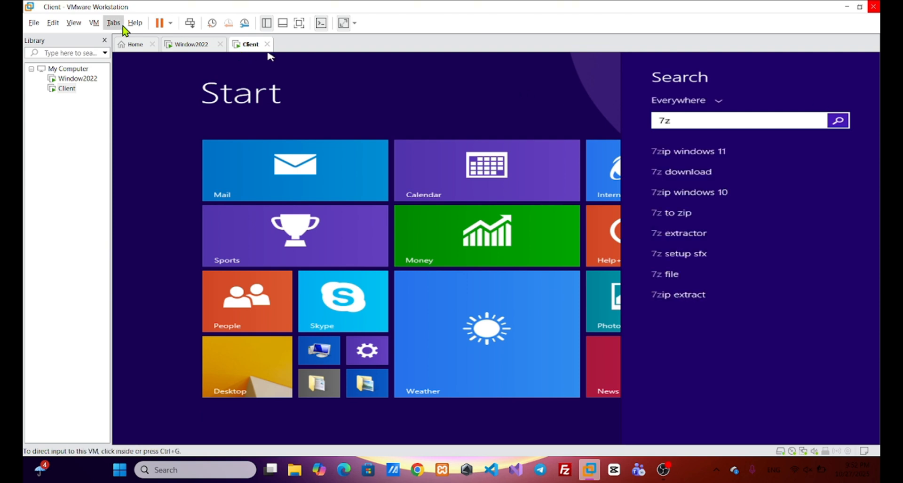
# Step: Check the installer's file name on the Window2022 virtual machine, search the Client for 7z920-x64, and close the results
pyautogui.click(179, 45)
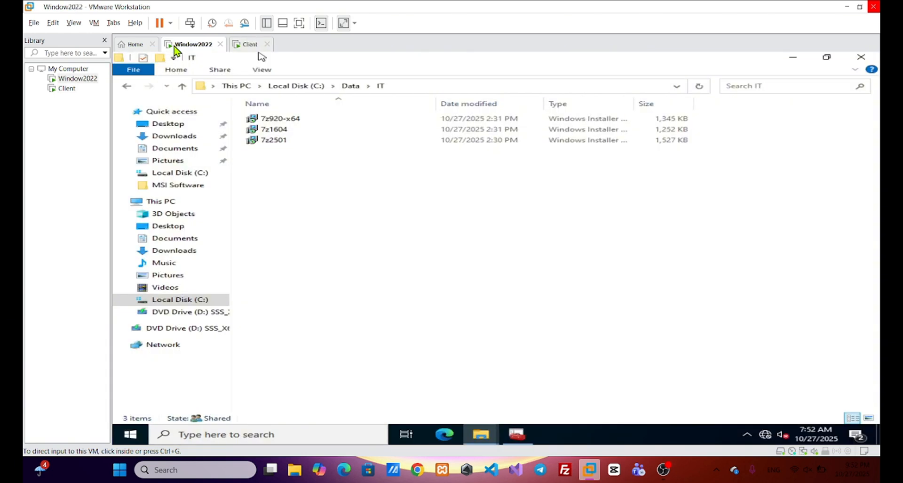
pyautogui.click(247, 44)
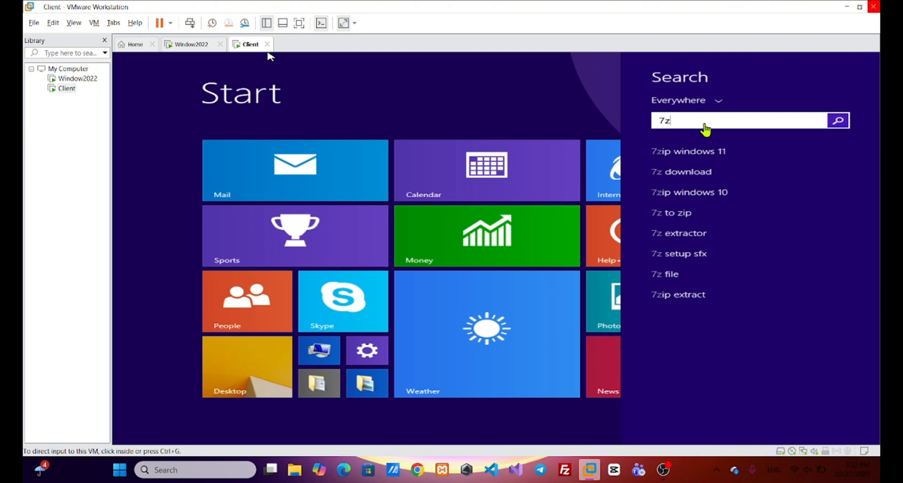
pyautogui.click(267, 53)
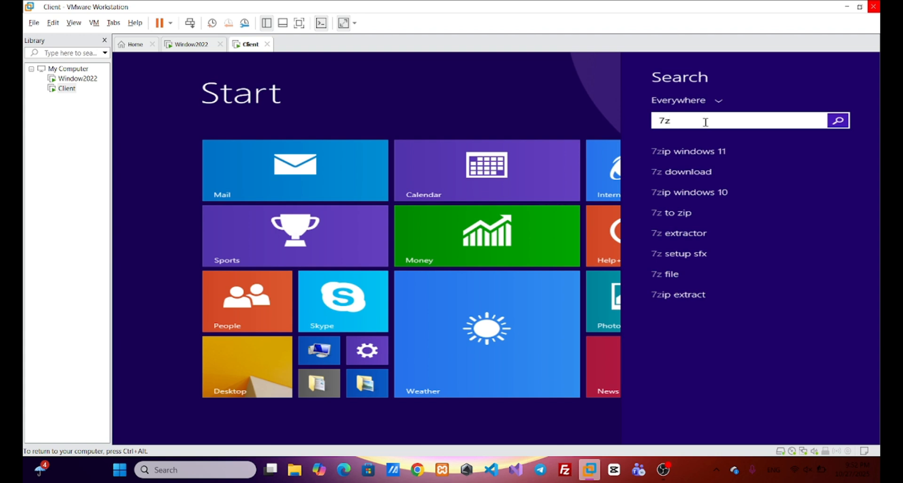
pyautogui.write('920')
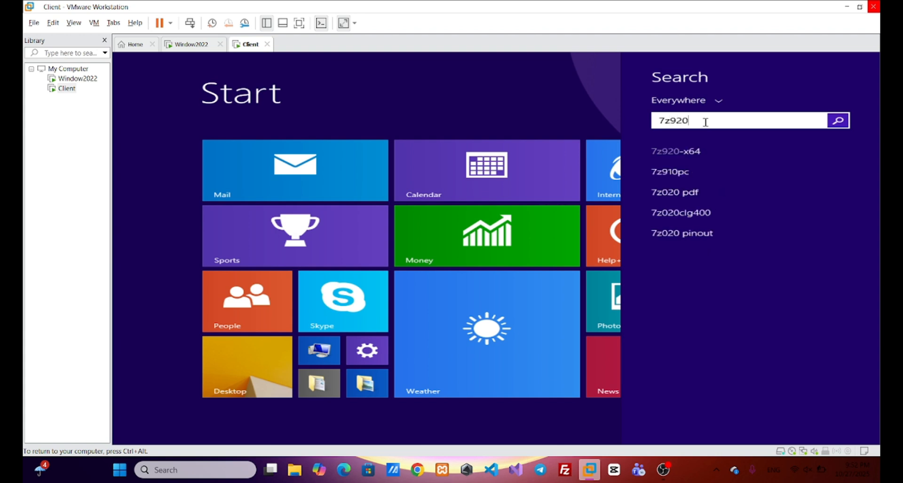
pyautogui.click(740, 149)
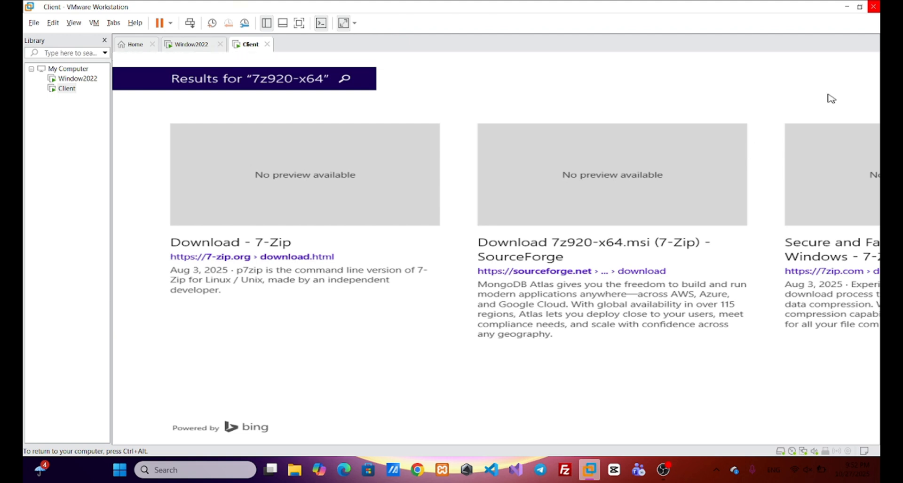
pyautogui.moveTo(876, 30)
pyautogui.click(868, 60)
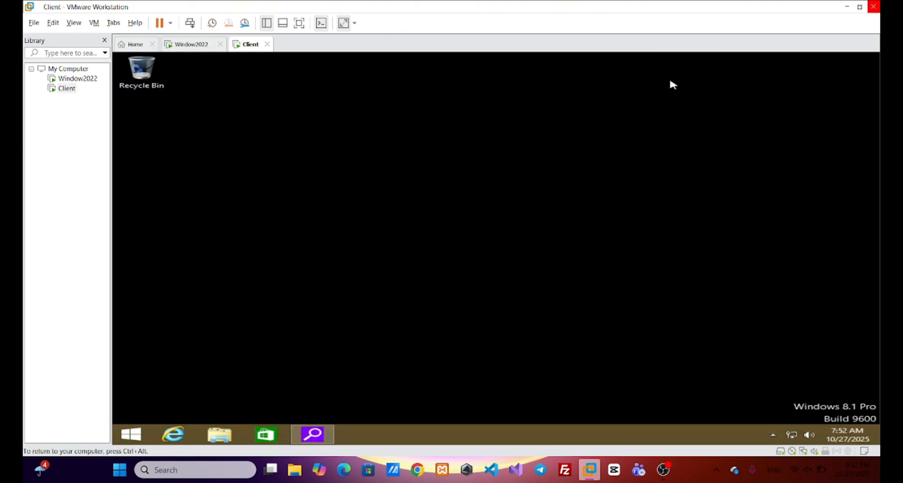